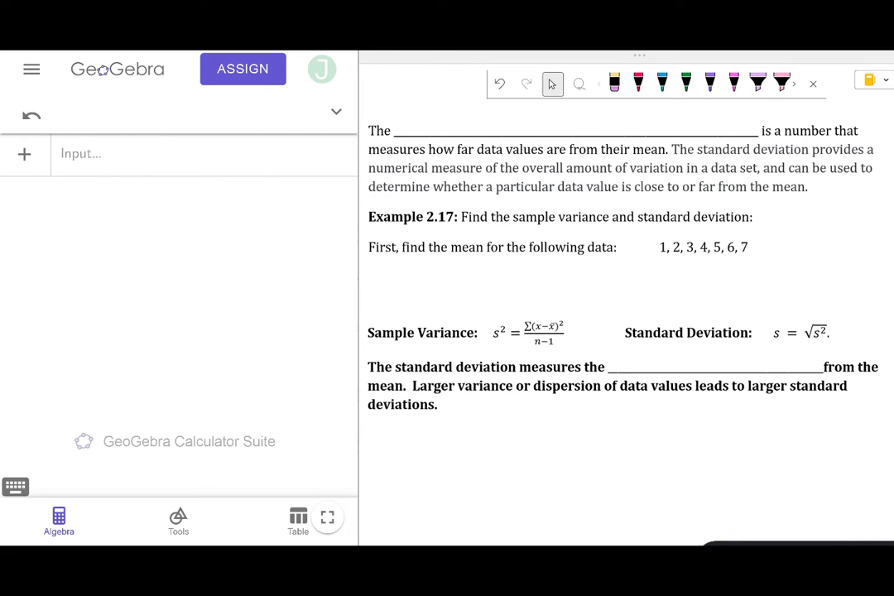
Handwrite "Standard Deviation" in red ink on the blank line of the worksheet's opening definition
{"action": "left_click", "coordinate": [638, 83]}
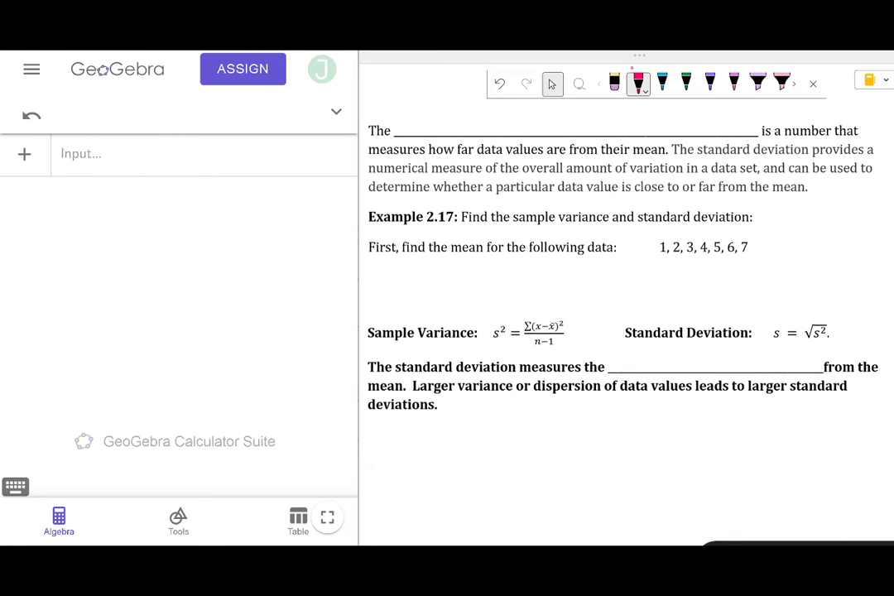
{"action": "left_click_drag", "start_coordinate": [445, 116], "coordinate": [530, 128]}
{"action": "mouse_move", "coordinate": [554, 118]}
{"action": "left_mouse_down"}
{"action": "mouse_move", "coordinate": [556, 129]}
{"action": "mouse_move", "coordinate": [589, 120]}
{"action": "mouse_move", "coordinate": [592, 130]}
{"action": "mouse_move", "coordinate": [621, 129]}
{"action": "left_mouse_up"}
{"action": "left_click", "coordinate": [599, 125]}
{"action": "left_click_drag", "start_coordinate": [618, 122], "coordinate": [627, 129]}
{"action": "left_click_drag", "start_coordinate": [633, 123], "coordinate": [643, 130]}
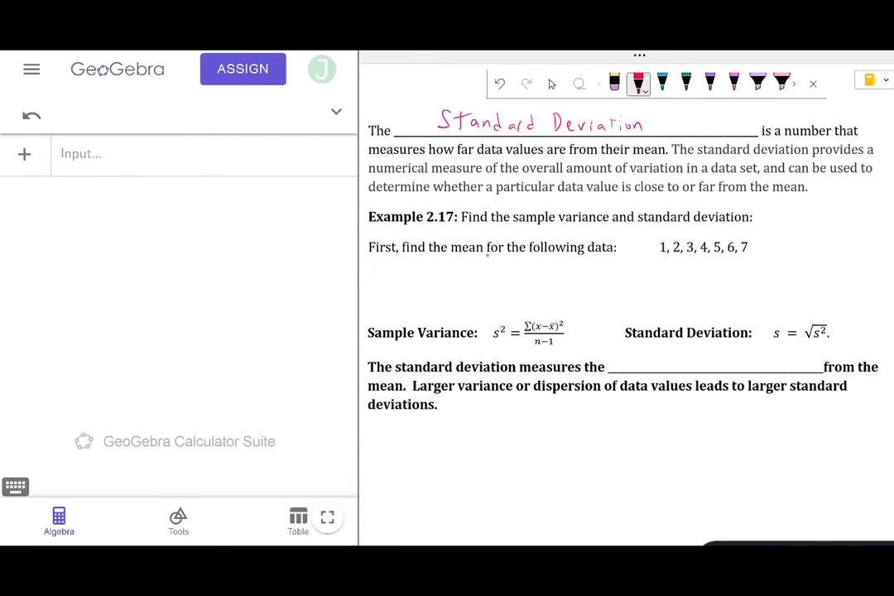
Begin a list definition named a with an empty pair of curly braces in the first algebra row
{"action": "left_click", "coordinate": [96, 153]}
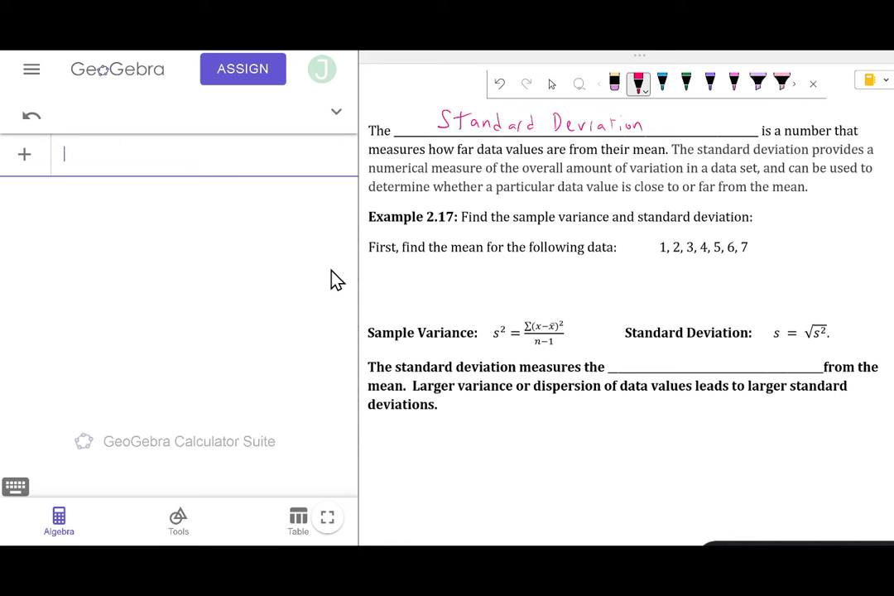
{"action": "left_click", "coordinate": [14, 487]}
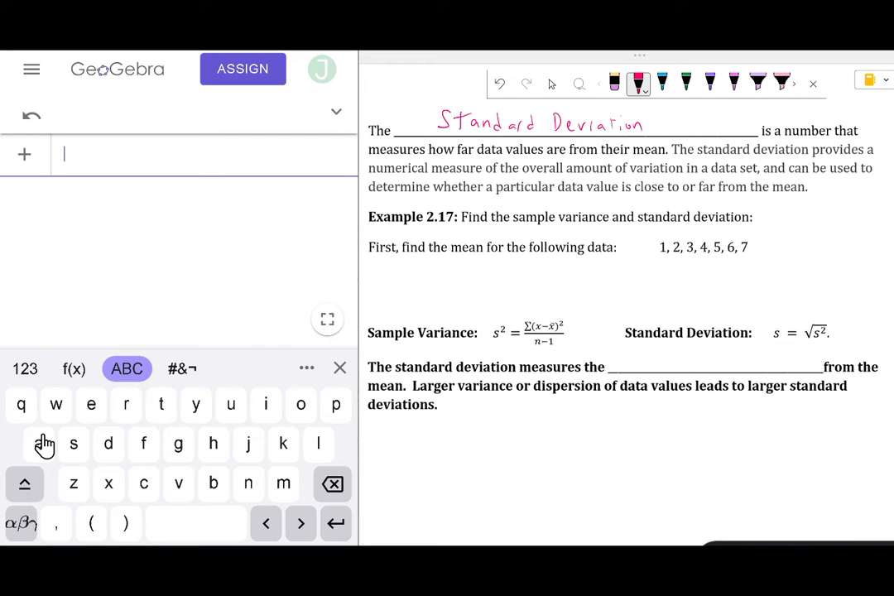
{"action": "left_click", "coordinate": [38, 447]}
{"action": "left_click", "coordinate": [18, 370]}
{"action": "left_click", "coordinate": [284, 484]}
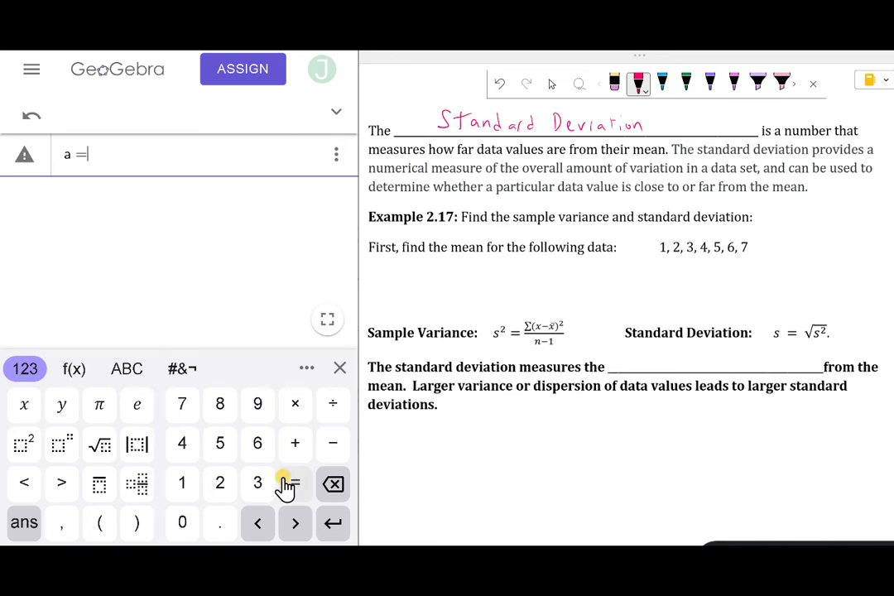
{"action": "left_click", "coordinate": [76, 371]}
{"action": "left_click", "coordinate": [225, 452]}
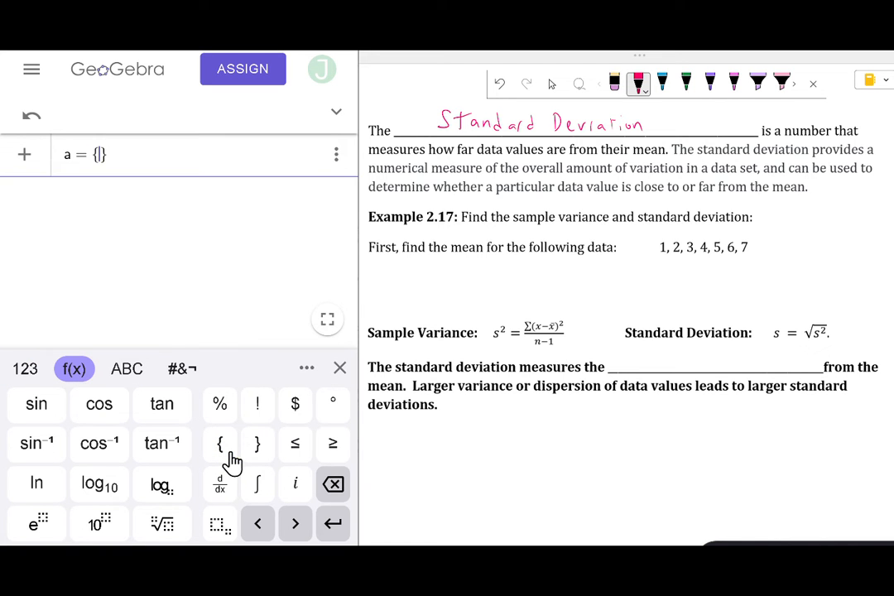
Fill list a with the values 1, 2, 3, 4, 5, 6, 7 and submit the definition
{"action": "left_click", "coordinate": [24, 369]}
{"action": "left_click", "coordinate": [181, 488]}
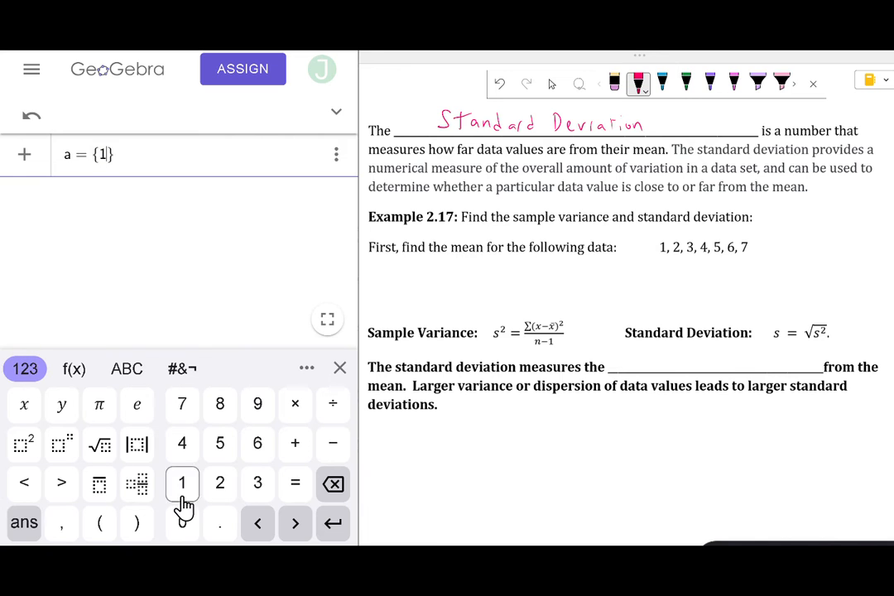
{"action": "left_click", "coordinate": [65, 526]}
{"action": "left_click", "coordinate": [221, 490]}
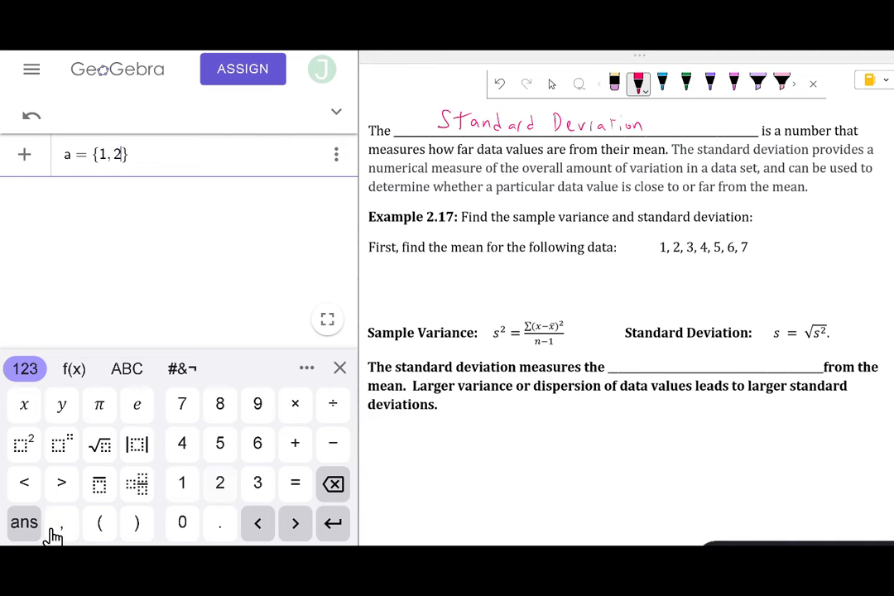
{"action": "left_click", "coordinate": [61, 524]}
{"action": "left_click", "coordinate": [253, 487]}
{"action": "left_click", "coordinate": [61, 523]}
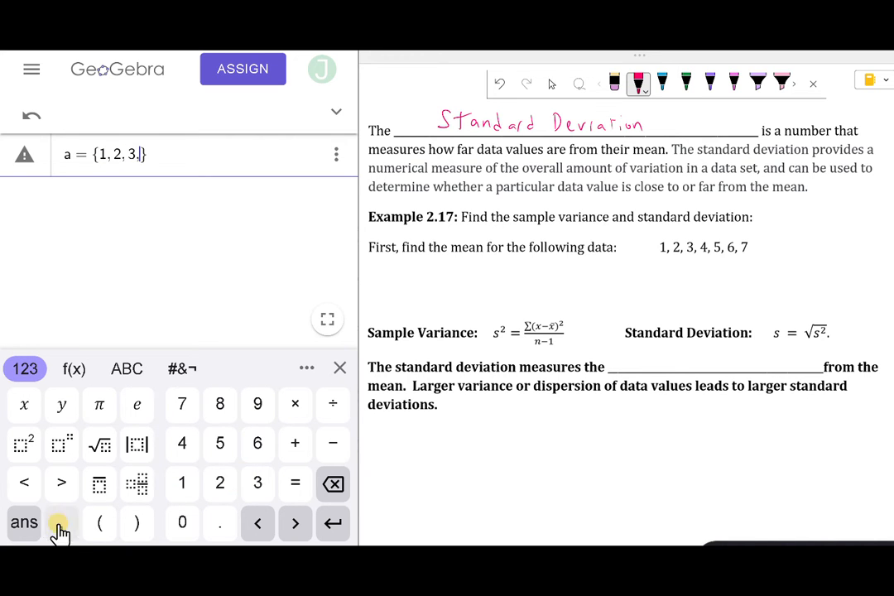
{"action": "left_click", "coordinate": [182, 445]}
{"action": "left_click", "coordinate": [69, 521]}
{"action": "left_click", "coordinate": [220, 445]}
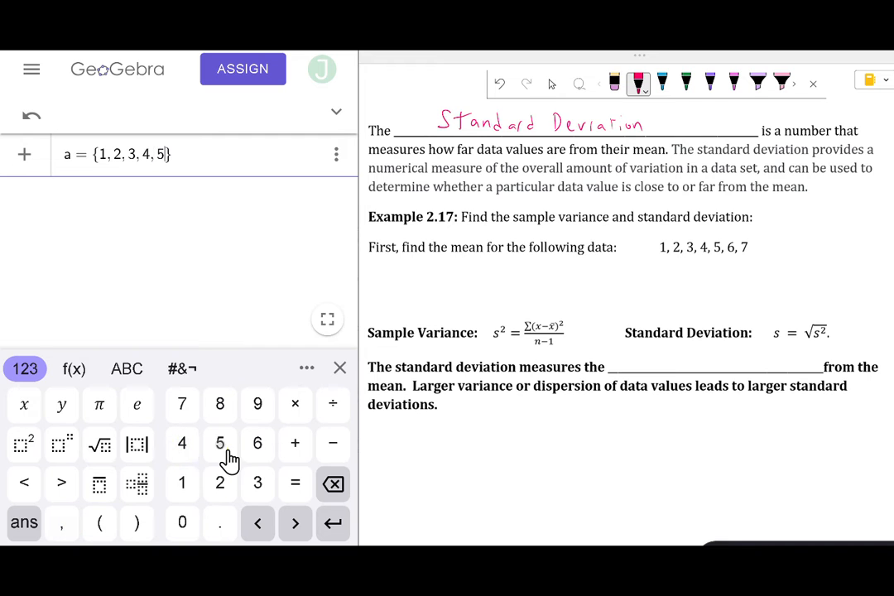
{"action": "left_click", "coordinate": [65, 525]}
{"action": "left_click", "coordinate": [258, 447]}
{"action": "left_click", "coordinate": [62, 523]}
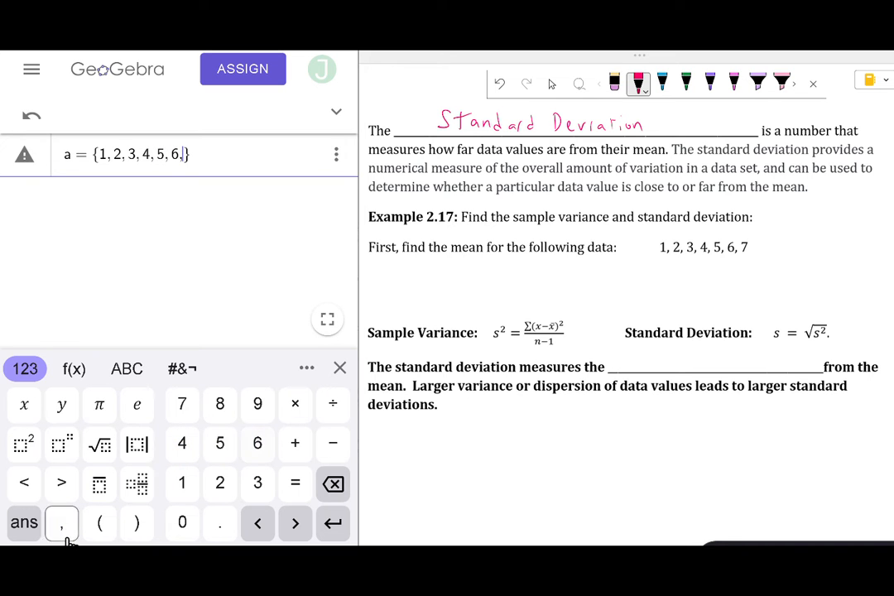
{"action": "left_click", "coordinate": [182, 406]}
{"action": "left_click", "coordinate": [338, 526]}
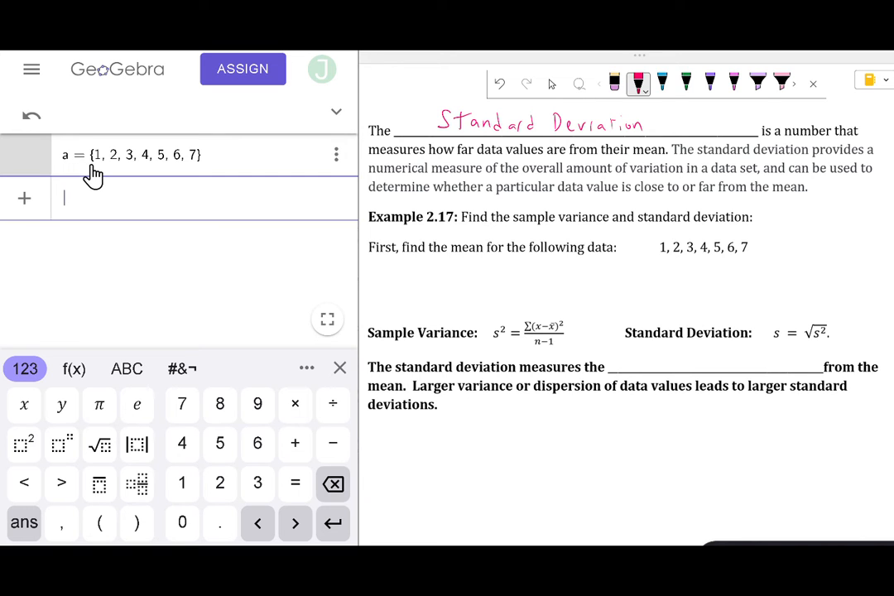
Calculate the mean of the data list by entering mean(a) in the next algebra row
{"action": "left_click", "coordinate": [76, 381]}
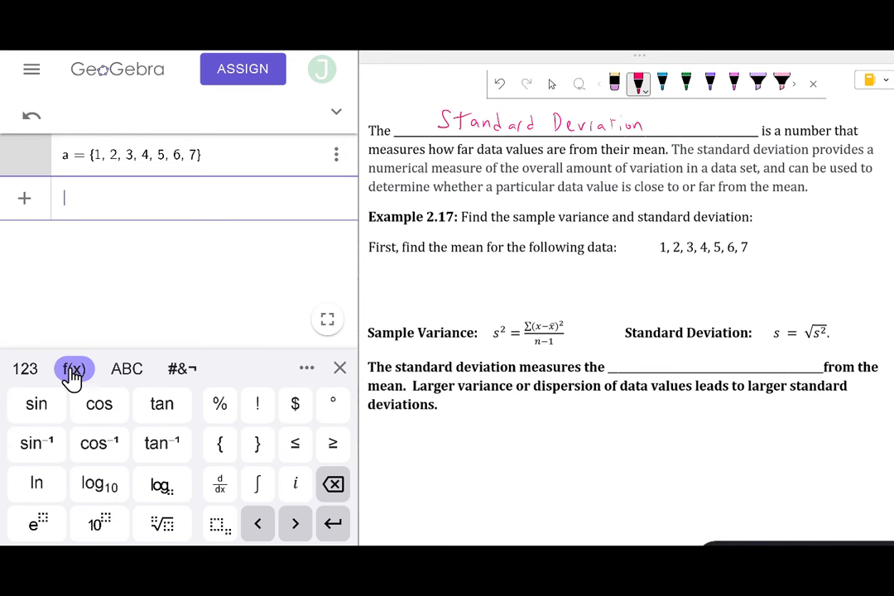
{"action": "left_click", "coordinate": [24, 370]}
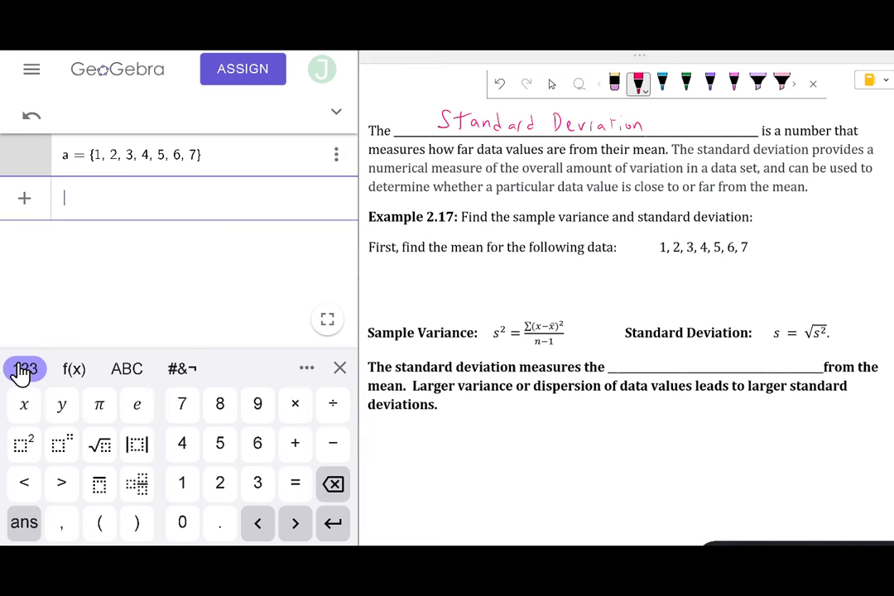
{"action": "left_click", "coordinate": [114, 371]}
{"action": "left_click", "coordinate": [282, 483]}
{"action": "left_click", "coordinate": [92, 405]}
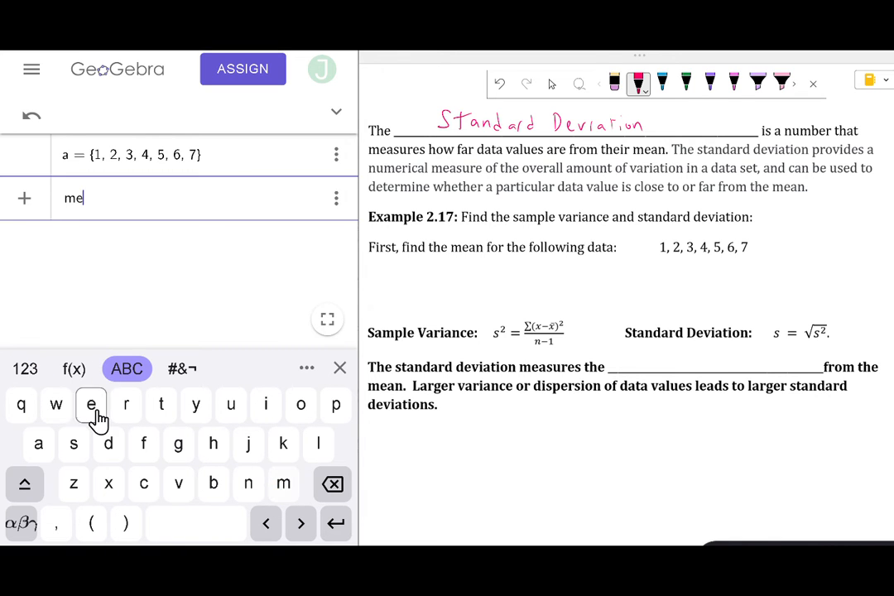
{"action": "left_click", "coordinate": [37, 448]}
{"action": "left_click", "coordinate": [248, 487]}
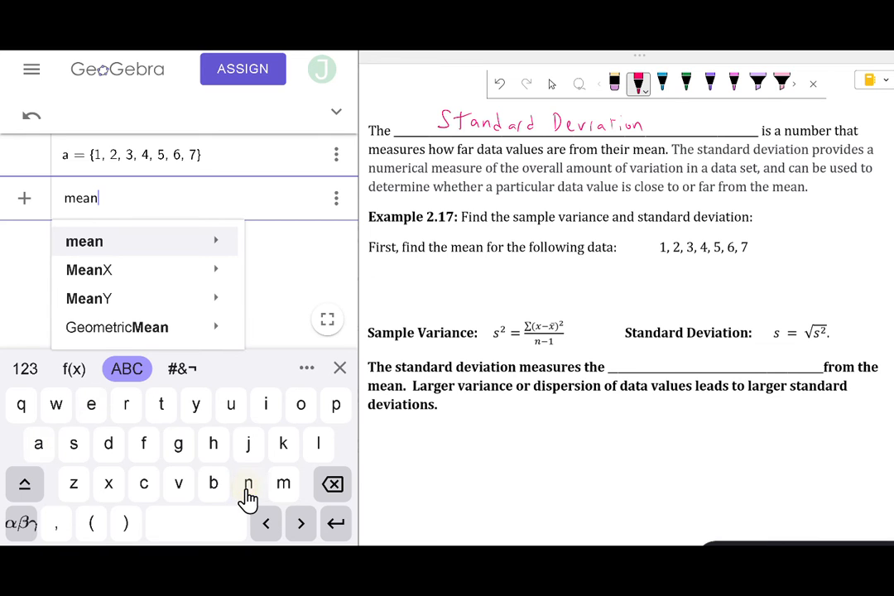
{"action": "left_click", "coordinate": [91, 526]}
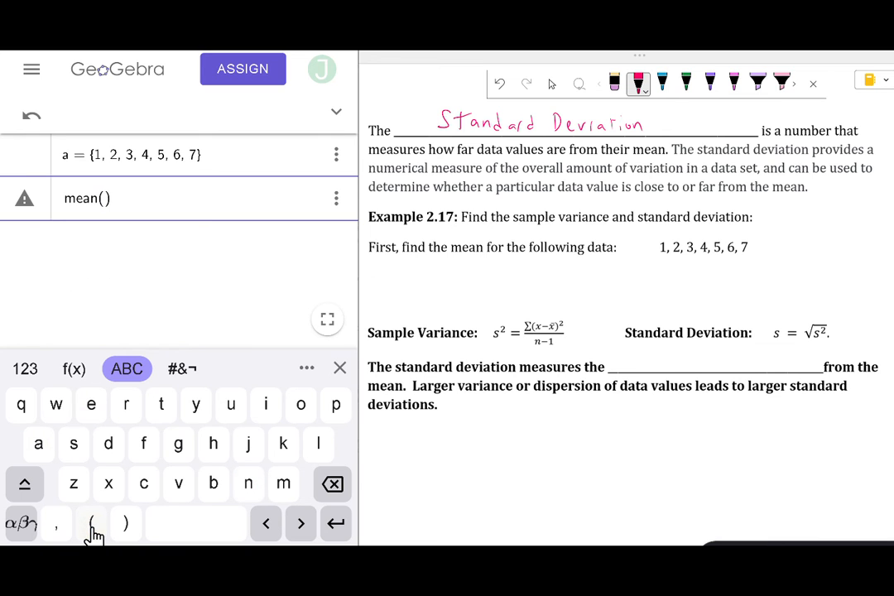
{"action": "left_click", "coordinate": [42, 447]}
{"action": "left_click", "coordinate": [335, 525]}
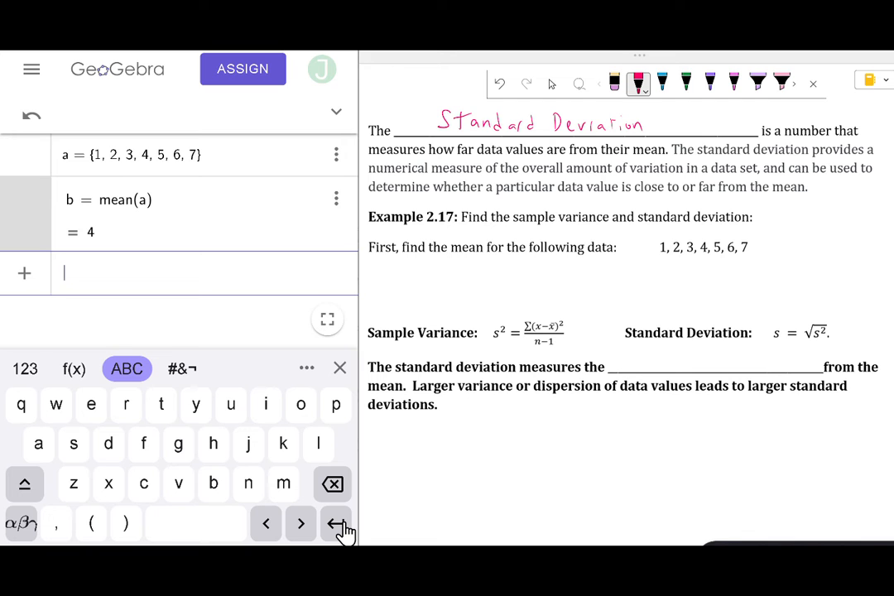
Handwrite "x̄ = 4" under the find-the-mean prompt and label it "Sample mean"
{"action": "mouse_move", "coordinate": [438, 270]}
{"action": "left_mouse_down"}
{"action": "mouse_move", "coordinate": [431, 282]}
{"action": "mouse_move", "coordinate": [441, 265]}
{"action": "mouse_move", "coordinate": [475, 274]}
{"action": "left_mouse_up"}
{"action": "left_click_drag", "start_coordinate": [472, 265], "coordinate": [472, 281]}
{"action": "mouse_move", "coordinate": [400, 287]}
{"action": "left_mouse_down"}
{"action": "mouse_move", "coordinate": [395, 296]}
{"action": "mouse_move", "coordinate": [424, 299]}
{"action": "left_mouse_up"}
{"action": "left_click_drag", "start_coordinate": [429, 285], "coordinate": [436, 295]}
{"action": "left_click_drag", "start_coordinate": [439, 290], "coordinate": [445, 295]}
{"action": "left_click_drag", "start_coordinate": [449, 292], "coordinate": [453, 295]}
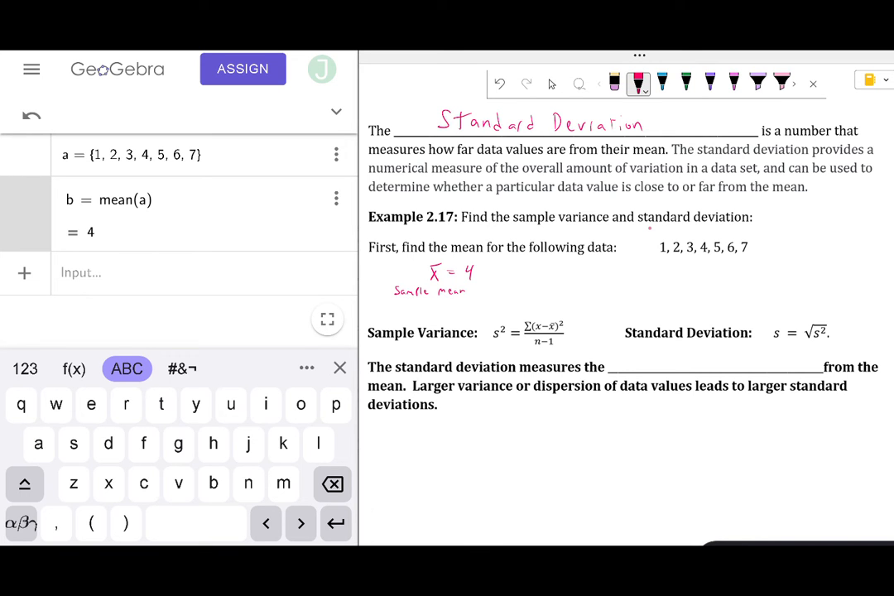
Handwrite "Sample STD Dev. = S =" below the data values on the worksheet
{"action": "mouse_move", "coordinate": [560, 263]}
{"action": "left_mouse_down"}
{"action": "mouse_move", "coordinate": [553, 273]}
{"action": "mouse_move", "coordinate": [597, 270]}
{"action": "left_mouse_up"}
{"action": "left_click_drag", "start_coordinate": [616, 263], "coordinate": [620, 270]}
{"action": "left_click_drag", "start_coordinate": [617, 265], "coordinate": [623, 265]}
{"action": "left_click_drag", "start_coordinate": [628, 265], "coordinate": [664, 265]}
{"action": "left_click_drag", "start_coordinate": [667, 270], "coordinate": [712, 262]}
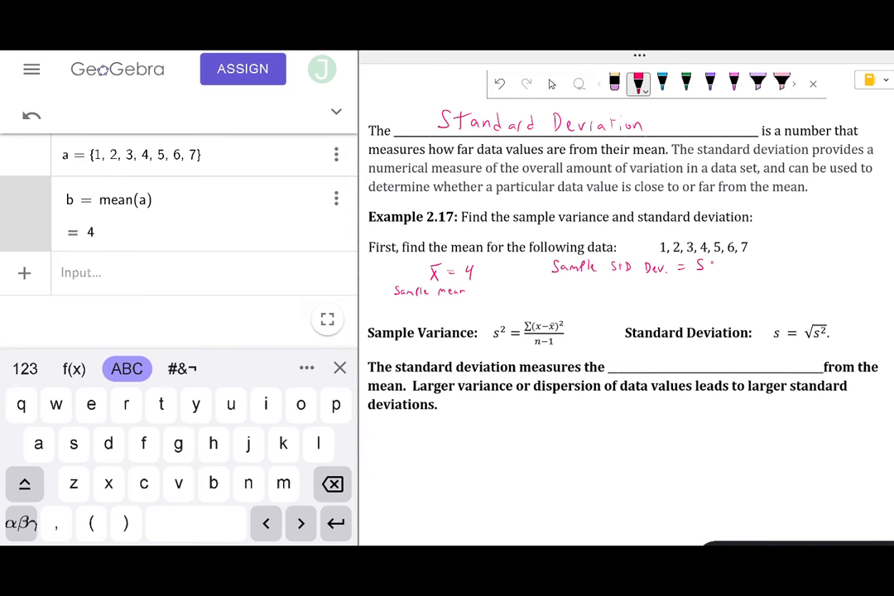
Enter the function name stdev in the empty algebra row and compare the suggested stdev and stdevp functions
{"action": "left_click", "coordinate": [103, 280]}
{"action": "type", "text": "s"}
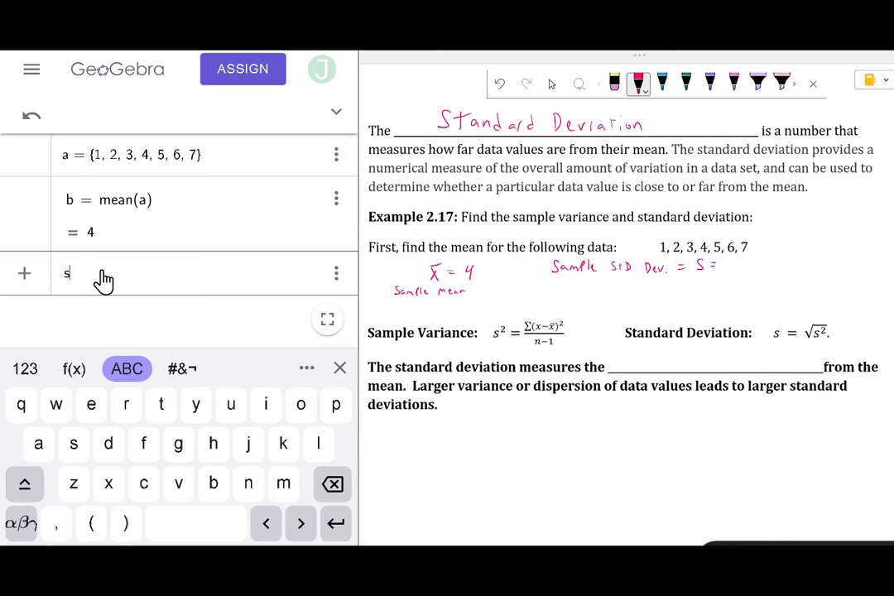
{"action": "type", "text": "tdev"}
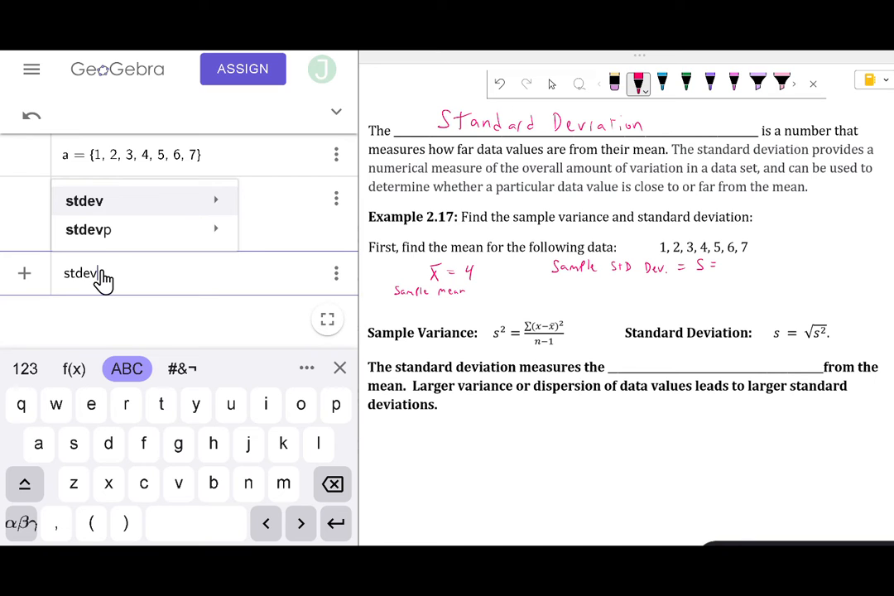
{"action": "mouse_move", "coordinate": [106, 221]}
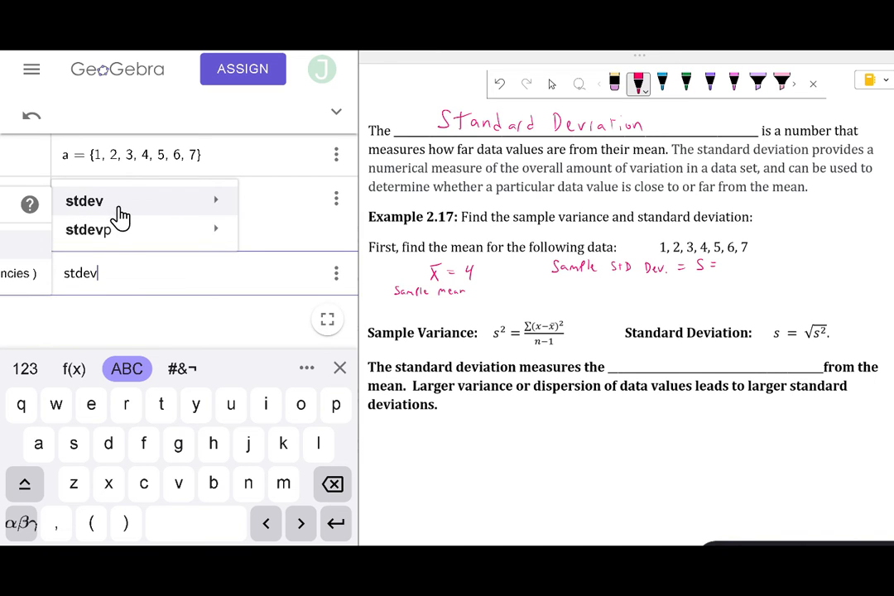
{"action": "mouse_move", "coordinate": [116, 239]}
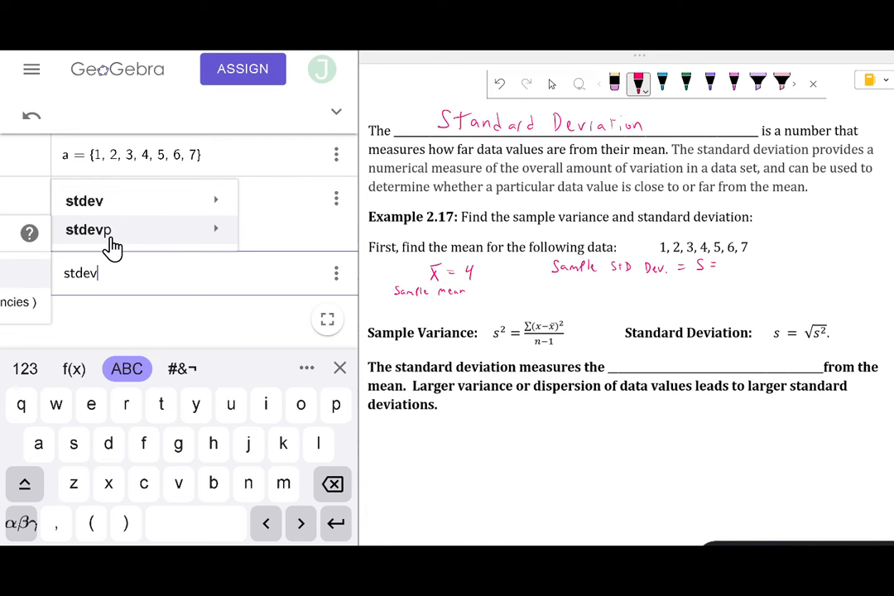
Complete the handwritten sample standard deviation line with "StDev(data)"
{"action": "mouse_move", "coordinate": [742, 259]}
{"action": "left_mouse_down"}
{"action": "mouse_move", "coordinate": [736, 269]}
{"action": "mouse_move", "coordinate": [817, 267]}
{"action": "left_mouse_up"}
{"action": "left_click_drag", "start_coordinate": [822, 263], "coordinate": [824, 267]}
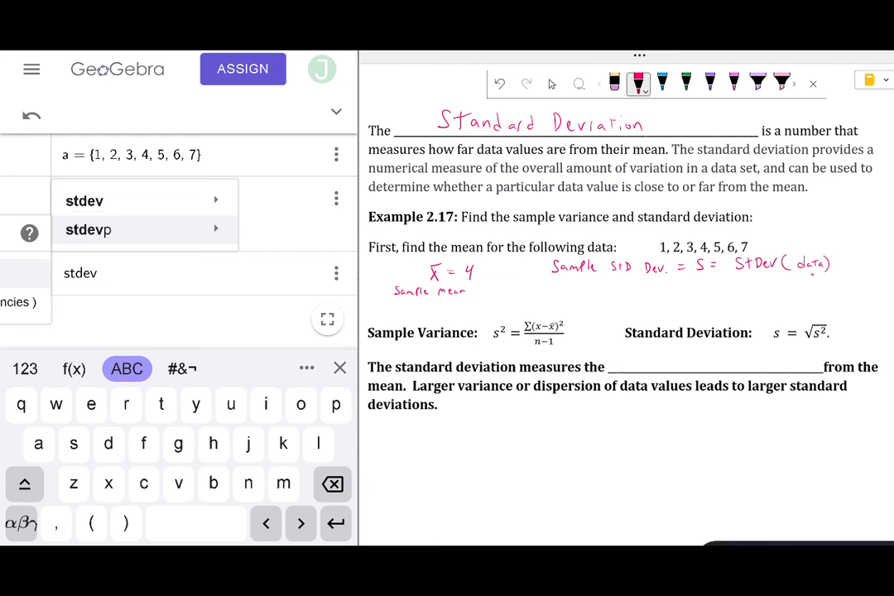
Complete the stdev expression with list a as its argument and submit stdev(a)
{"action": "left_click", "coordinate": [129, 278]}
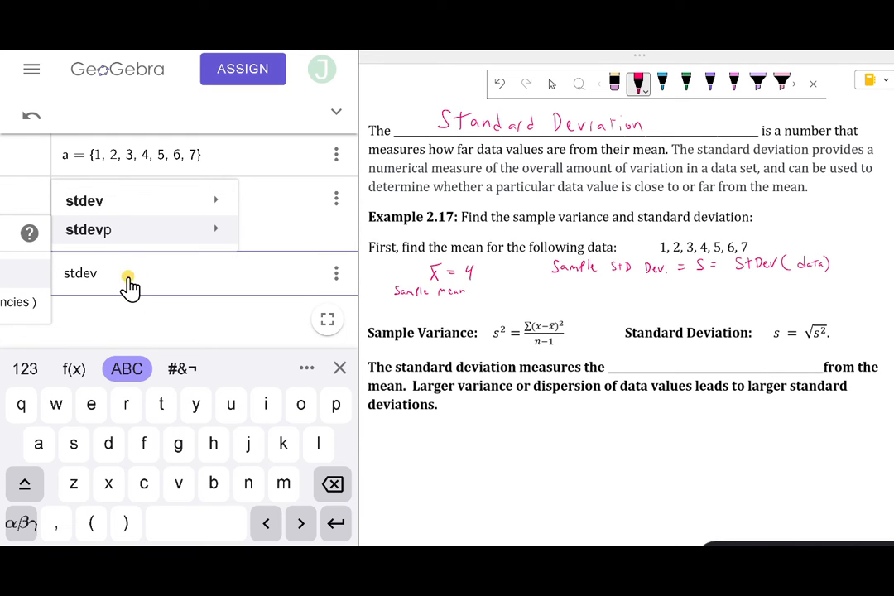
{"action": "left_click", "coordinate": [98, 527]}
{"action": "left_click", "coordinate": [40, 454]}
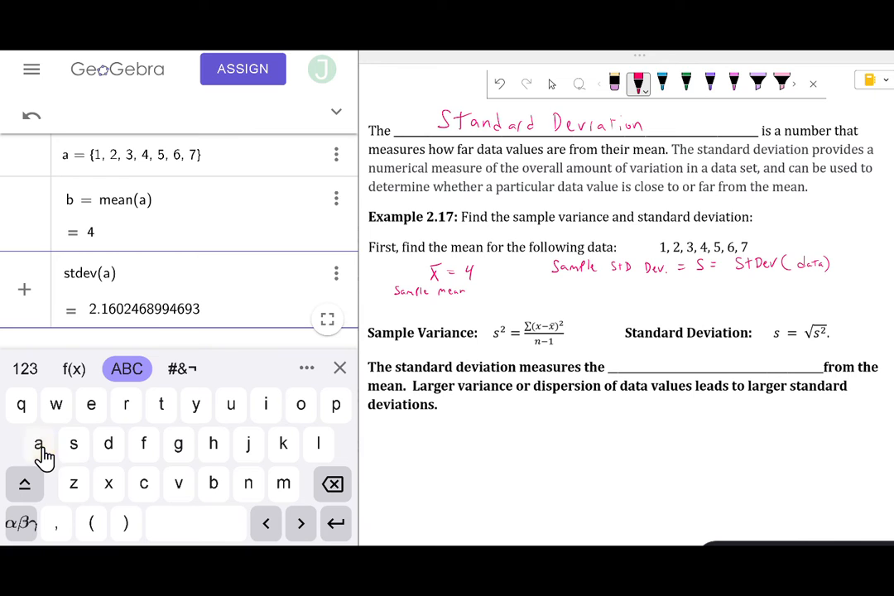
{"action": "left_click", "coordinate": [338, 530]}
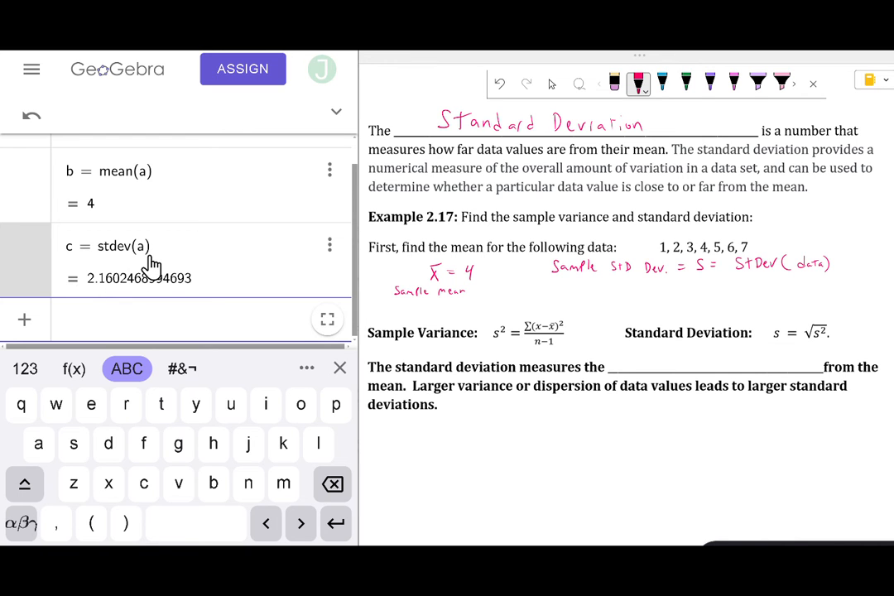
Handwrite "S = 2.16" below the standard deviation formula and "Sample variance = S²" beneath it
{"action": "left_click_drag", "start_coordinate": [698, 276], "coordinate": [751, 283]}
{"action": "left_click", "coordinate": [742, 283]}
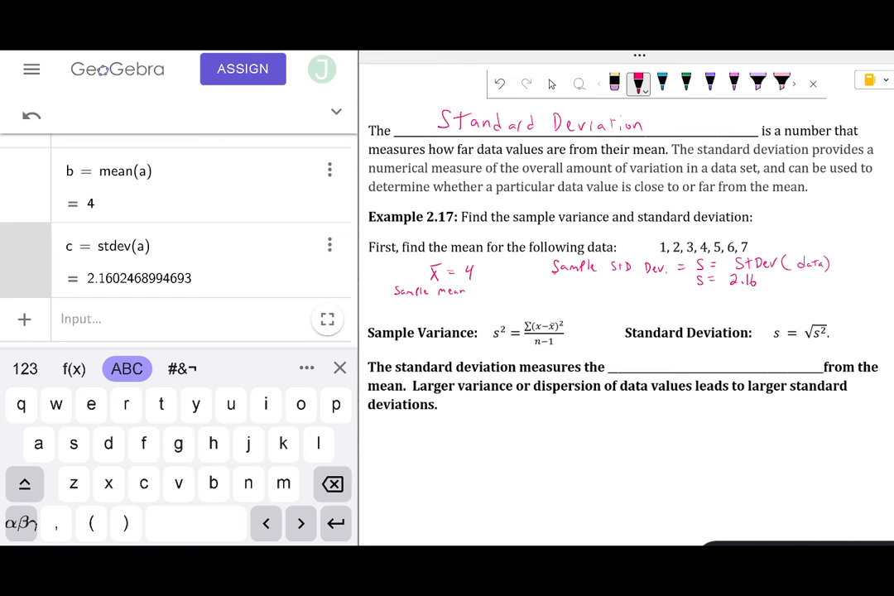
{"action": "mouse_move", "coordinate": [556, 292]}
{"action": "left_mouse_down"}
{"action": "mouse_move", "coordinate": [552, 302]}
{"action": "mouse_move", "coordinate": [583, 304]}
{"action": "mouse_move", "coordinate": [707, 300]}
{"action": "left_mouse_up"}
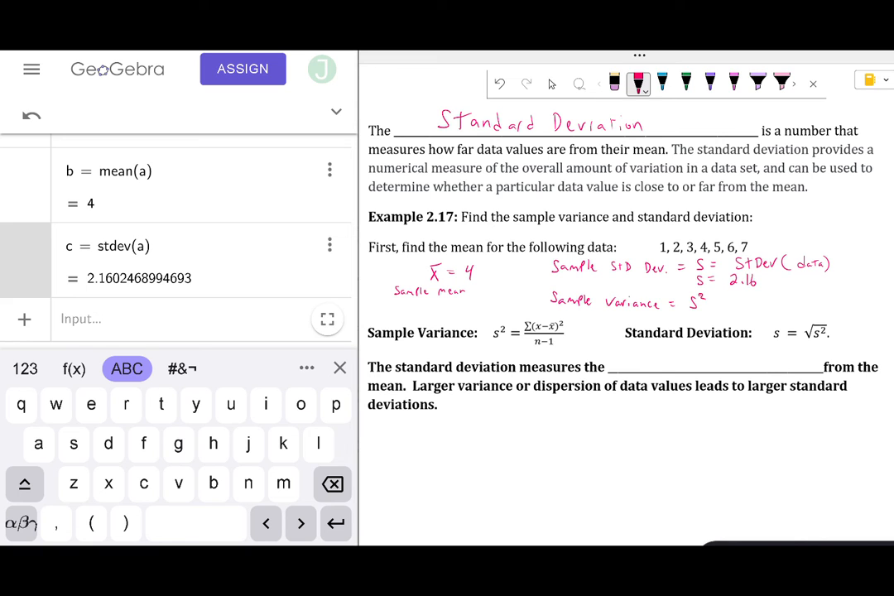
Evaluate c² in a new algebra row and handwrite "= 4.6" with a repeating bar after S² on the sample variance line
{"action": "left_click", "coordinate": [94, 331]}
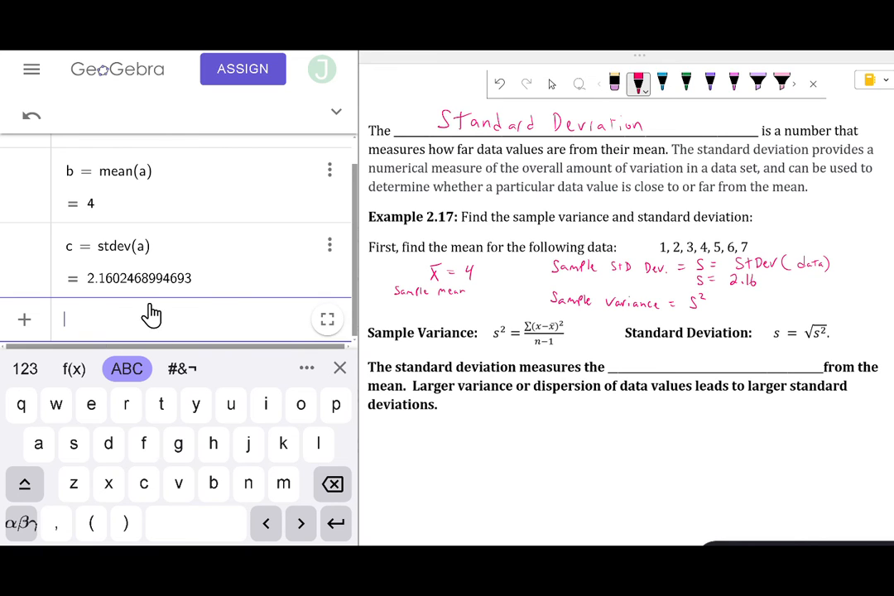
{"action": "left_click", "coordinate": [144, 487]}
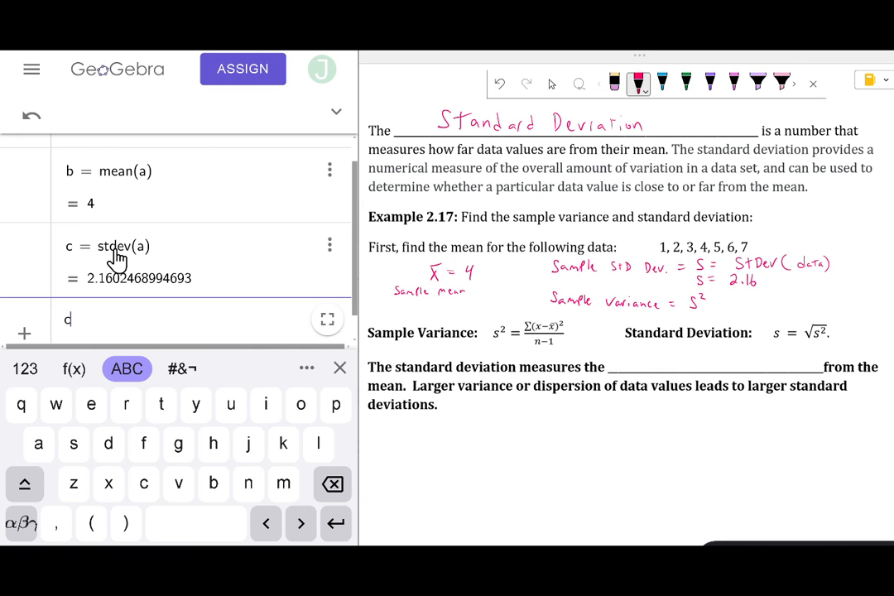
{"action": "left_click", "coordinate": [71, 378]}
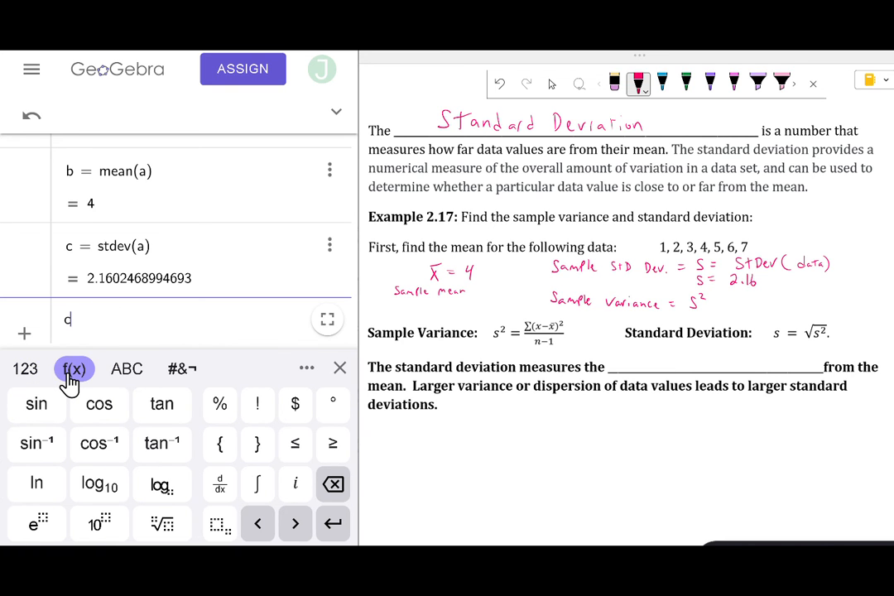
{"action": "left_click", "coordinate": [31, 375]}
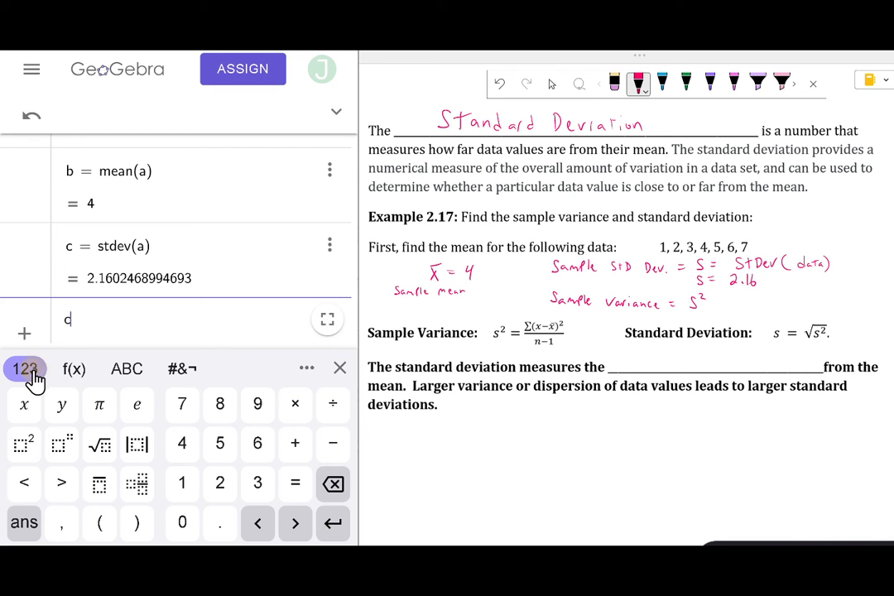
{"action": "left_click", "coordinate": [24, 448]}
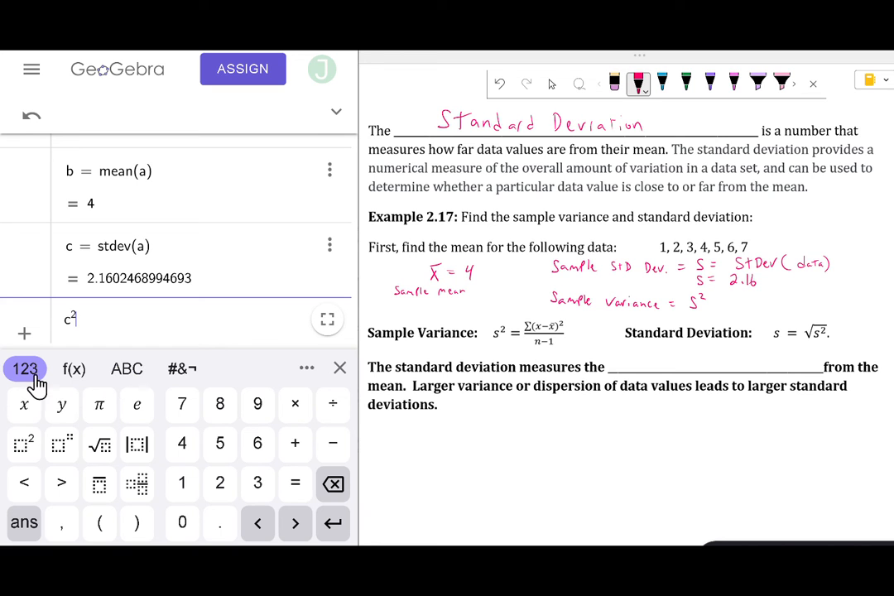
{"action": "left_click", "coordinate": [332, 523]}
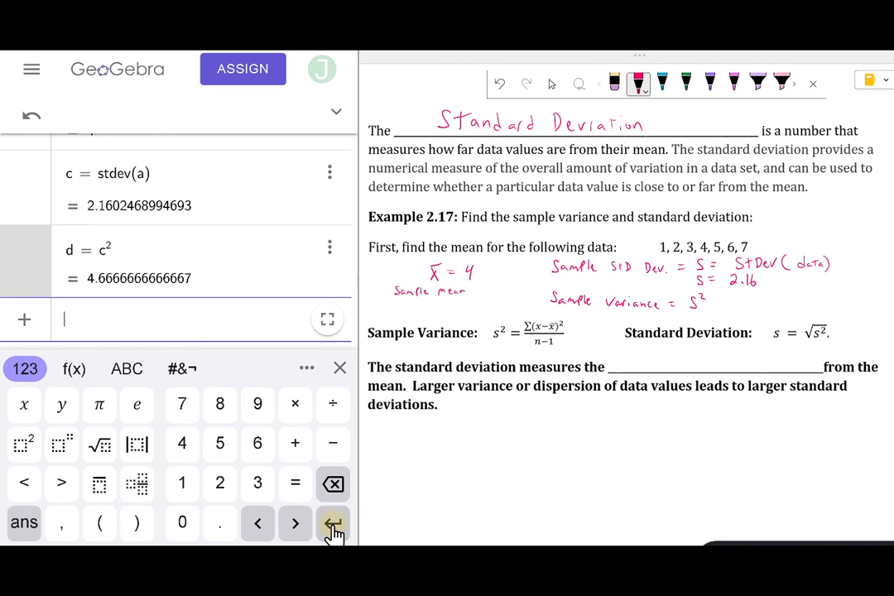
{"action": "left_click_drag", "start_coordinate": [717, 301], "coordinate": [742, 304]}
{"action": "mouse_move", "coordinate": [742, 297]}
{"action": "left_mouse_down"}
{"action": "mouse_move", "coordinate": [740, 311]}
{"action": "mouse_move", "coordinate": [757, 295]}
{"action": "left_mouse_up"}
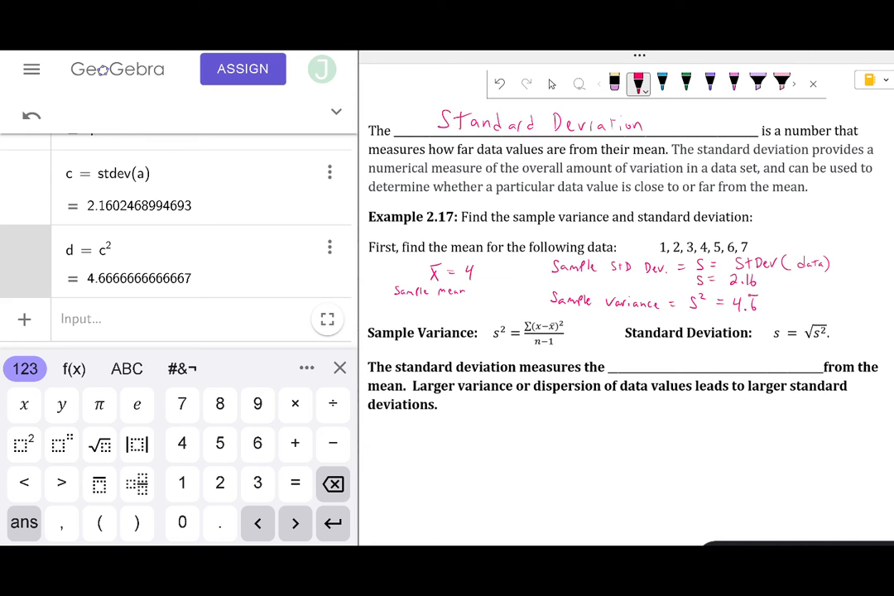
Evaluate 2.16² in a new algebra row and compare its result with that of c²
{"action": "left_click", "coordinate": [99, 329]}
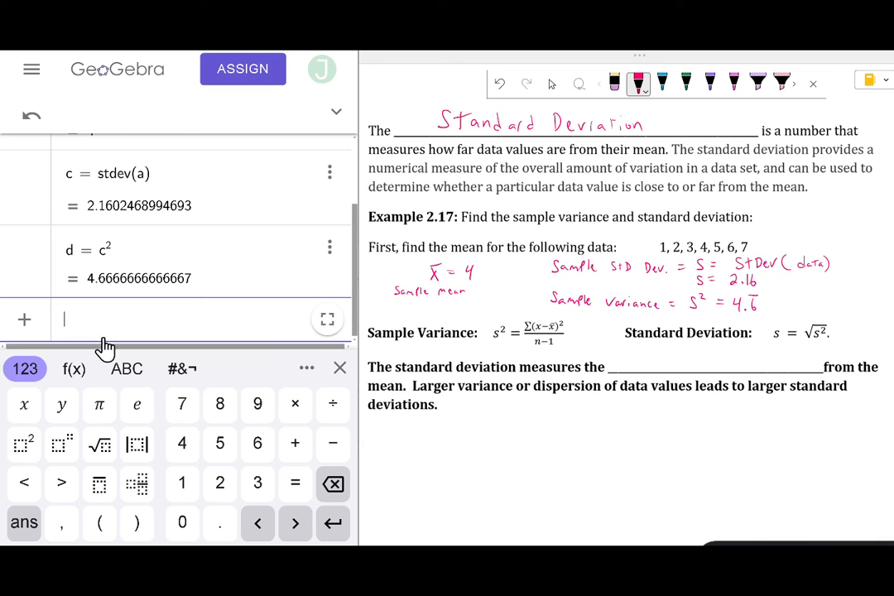
{"action": "left_click", "coordinate": [220, 485]}
{"action": "left_click", "coordinate": [221, 524]}
{"action": "left_click", "coordinate": [184, 484]}
{"action": "left_click", "coordinate": [258, 446]}
{"action": "left_click", "coordinate": [25, 448]}
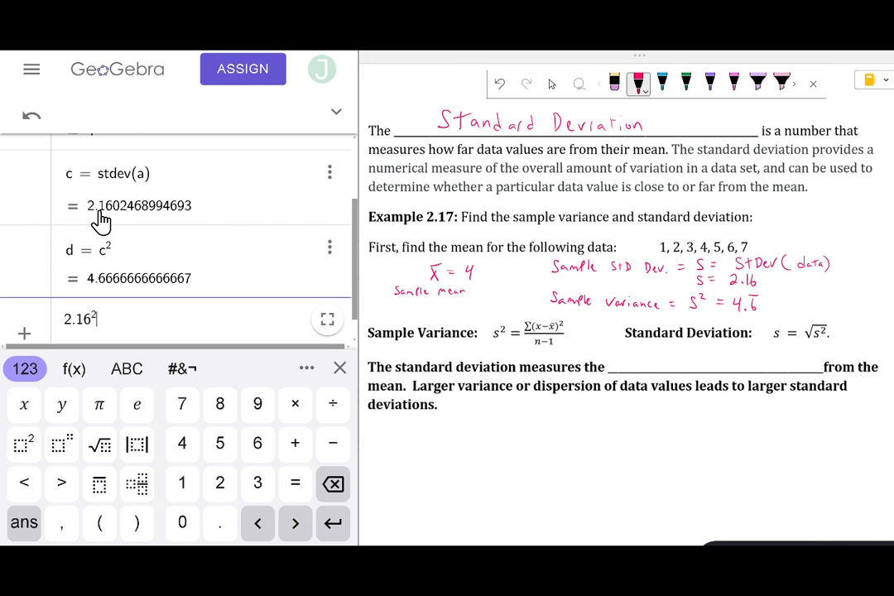
{"action": "left_click", "coordinate": [332, 523]}
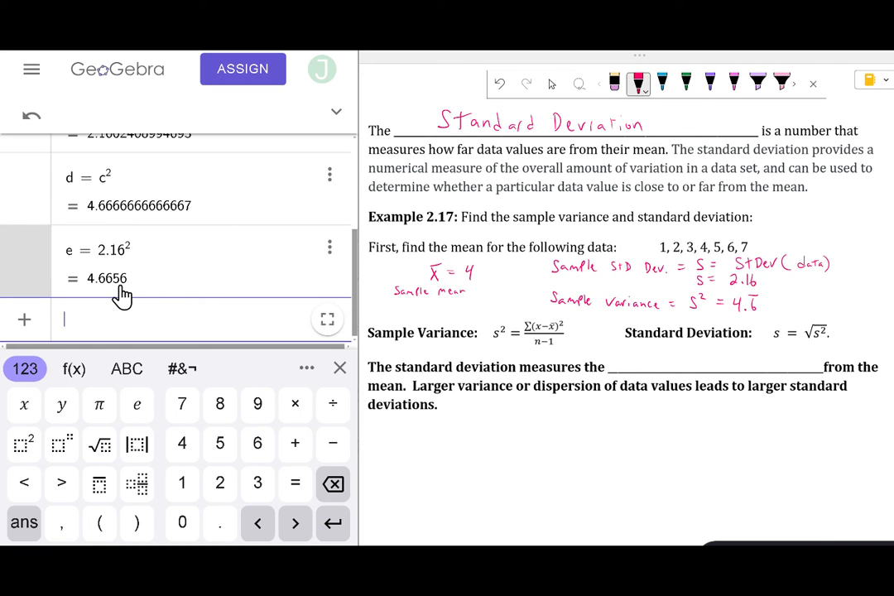
{"action": "scroll", "coordinate": [112, 289], "scroll_direction": "up", "scroll_amount": 1}
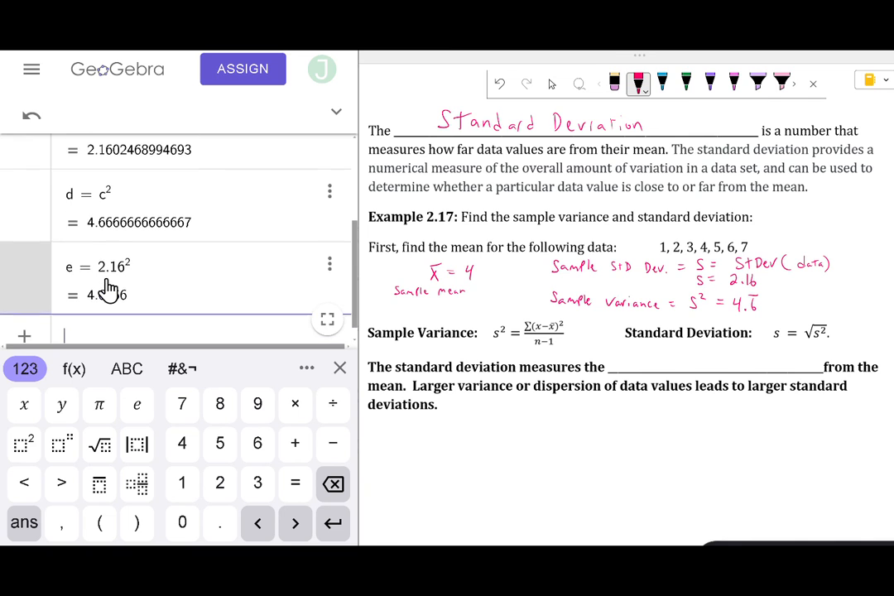
{"action": "scroll", "coordinate": [118, 200], "scroll_direction": "up", "scroll_amount": 1}
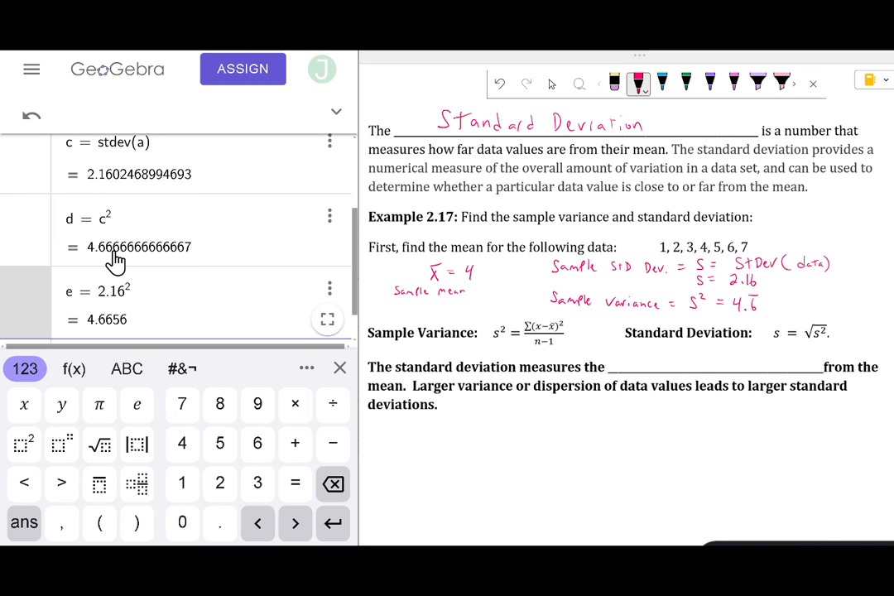
Fill the blank in the "The standard deviation measures the" sentence with "typical change" in blue ink
{"action": "left_click", "coordinate": [662, 82]}
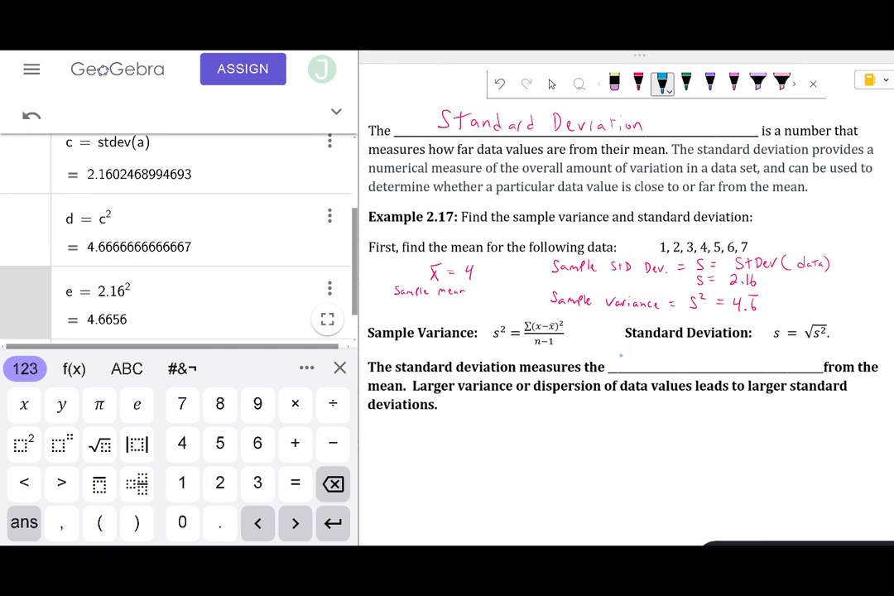
{"action": "left_click_drag", "start_coordinate": [629, 353], "coordinate": [629, 369]}
{"action": "mouse_move", "coordinate": [623, 358]}
{"action": "left_mouse_down"}
{"action": "mouse_move", "coordinate": [638, 357]}
{"action": "mouse_move", "coordinate": [646, 370]}
{"action": "mouse_move", "coordinate": [658, 359]}
{"action": "mouse_move", "coordinate": [667, 368]}
{"action": "mouse_move", "coordinate": [751, 372]}
{"action": "mouse_move", "coordinate": [763, 362]}
{"action": "left_mouse_up"}
{"action": "left_click", "coordinate": [667, 355]}
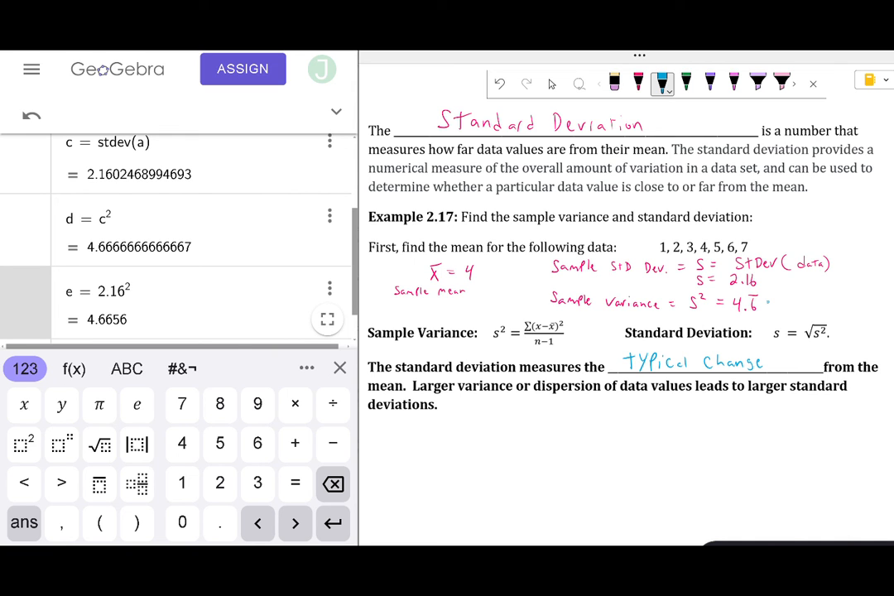
Handwrite "Sample STD. Dev. = S = StDev( )" in blue ink below the standard deviation paragraph
{"action": "mouse_move", "coordinate": [492, 409]}
{"action": "left_mouse_down"}
{"action": "mouse_move", "coordinate": [484, 419]}
{"action": "mouse_move", "coordinate": [523, 424]}
{"action": "left_mouse_up"}
{"action": "left_click_drag", "start_coordinate": [532, 407], "coordinate": [541, 419]}
{"action": "left_click_drag", "start_coordinate": [550, 411], "coordinate": [557, 420]}
{"action": "mouse_move", "coordinate": [569, 408]}
{"action": "left_mouse_down"}
{"action": "mouse_move", "coordinate": [570, 419]}
{"action": "mouse_move", "coordinate": [577, 408]}
{"action": "mouse_move", "coordinate": [582, 421]}
{"action": "left_mouse_up"}
{"action": "left_click", "coordinate": [594, 420]}
{"action": "mouse_move", "coordinate": [581, 410]}
{"action": "left_mouse_down"}
{"action": "mouse_move", "coordinate": [580, 421]}
{"action": "mouse_move", "coordinate": [622, 419]}
{"action": "left_mouse_up"}
{"action": "mouse_move", "coordinate": [623, 412]}
{"action": "left_mouse_down"}
{"action": "mouse_move", "coordinate": [661, 409]}
{"action": "mouse_move", "coordinate": [678, 419]}
{"action": "left_mouse_up"}
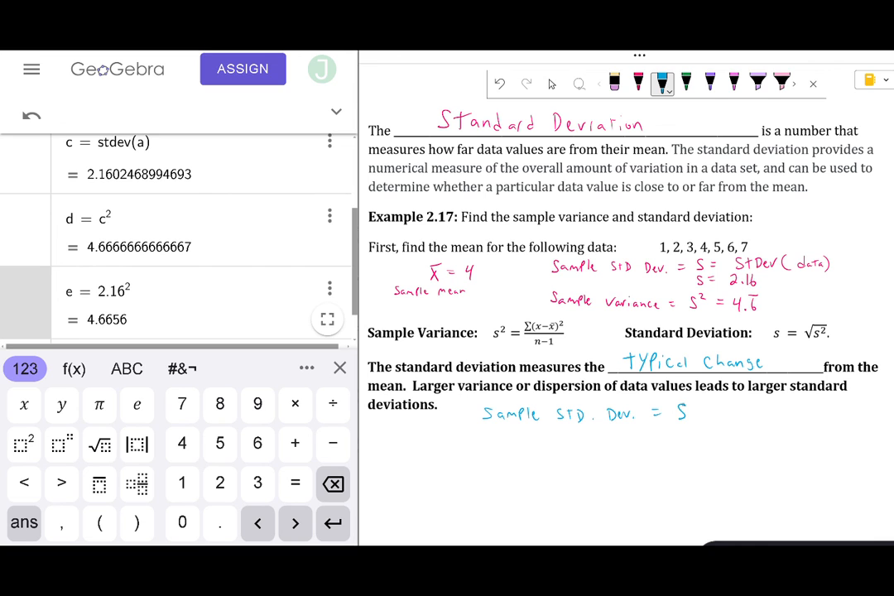
{"action": "mouse_move", "coordinate": [735, 405]}
{"action": "left_mouse_down"}
{"action": "mouse_move", "coordinate": [728, 419]}
{"action": "mouse_move", "coordinate": [741, 419]}
{"action": "left_mouse_up"}
{"action": "left_click_drag", "start_coordinate": [737, 410], "coordinate": [750, 419]}
{"action": "mouse_move", "coordinate": [750, 405]}
{"action": "left_mouse_down"}
{"action": "mouse_move", "coordinate": [750, 419]}
{"action": "mouse_move", "coordinate": [781, 408]}
{"action": "mouse_move", "coordinate": [787, 419]}
{"action": "mouse_move", "coordinate": [819, 419]}
{"action": "left_mouse_up"}
Handwrite "Population STD Dev" in purple ink below the blue sample standard deviation line
{"action": "left_click", "coordinate": [710, 82]}
{"action": "mouse_move", "coordinate": [481, 449]}
{"action": "left_mouse_down"}
{"action": "mouse_move", "coordinate": [480, 466]}
{"action": "mouse_move", "coordinate": [495, 455]}
{"action": "mouse_move", "coordinate": [505, 465]}
{"action": "mouse_move", "coordinate": [519, 454]}
{"action": "left_mouse_up"}
{"action": "mouse_move", "coordinate": [522, 449]}
{"action": "left_mouse_down"}
{"action": "mouse_move", "coordinate": [521, 462]}
{"action": "mouse_move", "coordinate": [539, 463]}
{"action": "left_mouse_up"}
{"action": "left_click_drag", "start_coordinate": [536, 456], "coordinate": [546, 463]}
{"action": "mouse_move", "coordinate": [552, 457]}
{"action": "left_mouse_down"}
{"action": "mouse_move", "coordinate": [578, 463]}
{"action": "mouse_move", "coordinate": [592, 454]}
{"action": "left_mouse_up"}
{"action": "left_click_drag", "start_coordinate": [589, 454], "coordinate": [596, 466]}
{"action": "mouse_move", "coordinate": [595, 453]}
{"action": "left_mouse_down"}
{"action": "mouse_move", "coordinate": [596, 466]}
{"action": "mouse_move", "coordinate": [634, 465]}
{"action": "mouse_move", "coordinate": [643, 454]}
{"action": "left_mouse_up"}
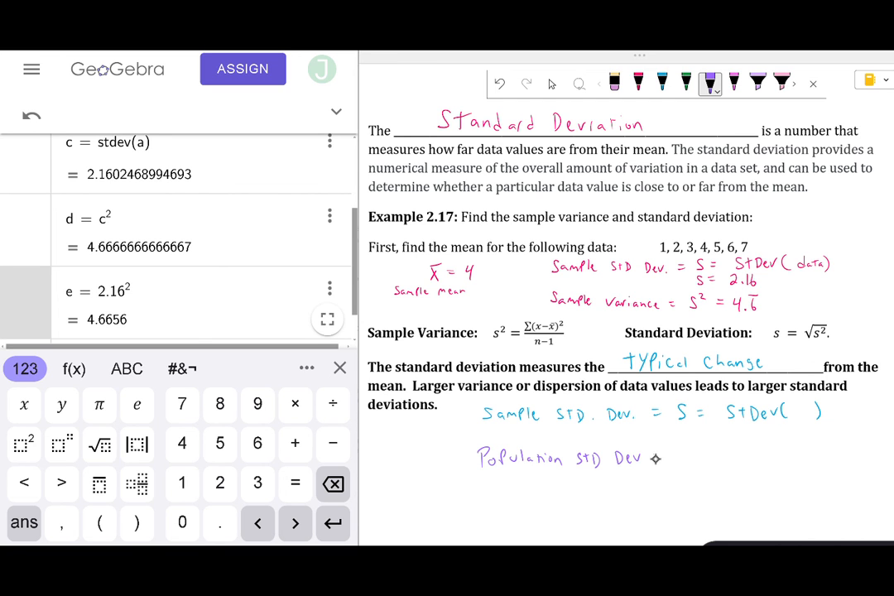
Complete the population standard deviation line with "= σ = StDevP(data)" in purple ink
{"action": "scroll", "coordinate": [675, 248], "scroll_direction": "down", "scroll_amount": 1}
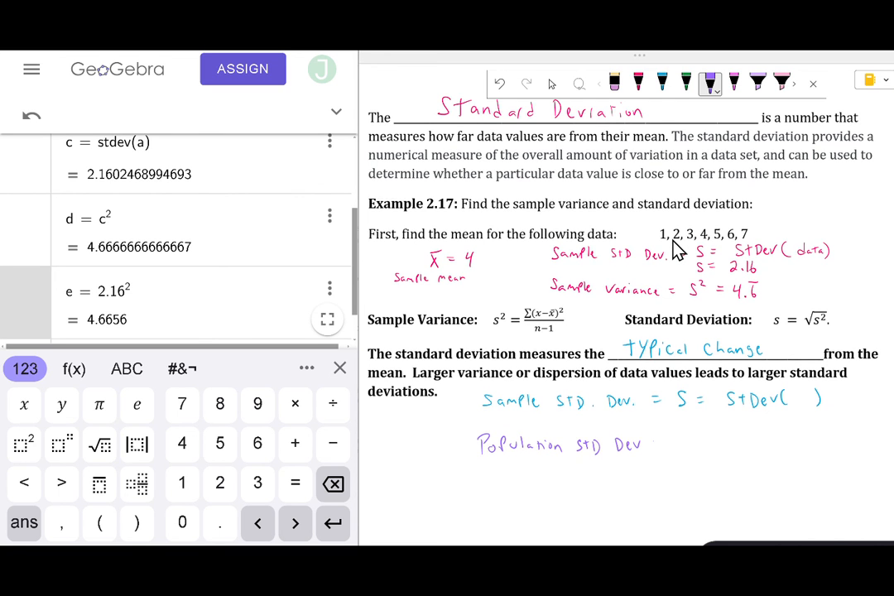
{"action": "mouse_move", "coordinate": [689, 434]}
{"action": "left_mouse_down"}
{"action": "mouse_move", "coordinate": [678, 449]}
{"action": "mouse_move", "coordinate": [692, 433]}
{"action": "mouse_move", "coordinate": [712, 440]}
{"action": "left_mouse_up"}
{"action": "mouse_move", "coordinate": [704, 445]}
{"action": "left_mouse_down"}
{"action": "mouse_move", "coordinate": [766, 446]}
{"action": "mouse_move", "coordinate": [775, 437]}
{"action": "mouse_move", "coordinate": [790, 445]}
{"action": "left_mouse_up"}
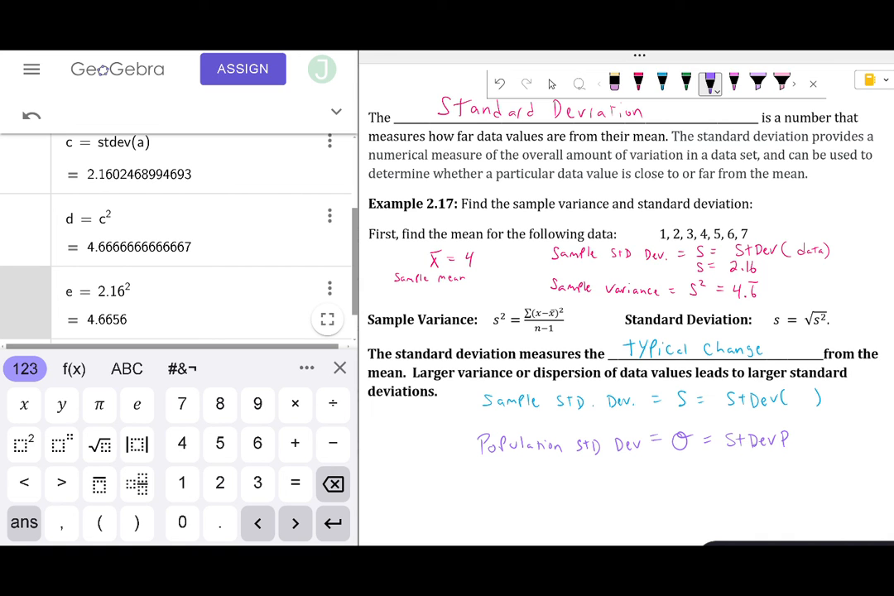
{"action": "left_click", "coordinate": [790, 439]}
{"action": "mouse_move", "coordinate": [800, 432]}
{"action": "left_mouse_down"}
{"action": "mouse_move", "coordinate": [798, 447]}
{"action": "mouse_move", "coordinate": [831, 447]}
{"action": "left_mouse_up"}
{"action": "left_click", "coordinate": [551, 83]}
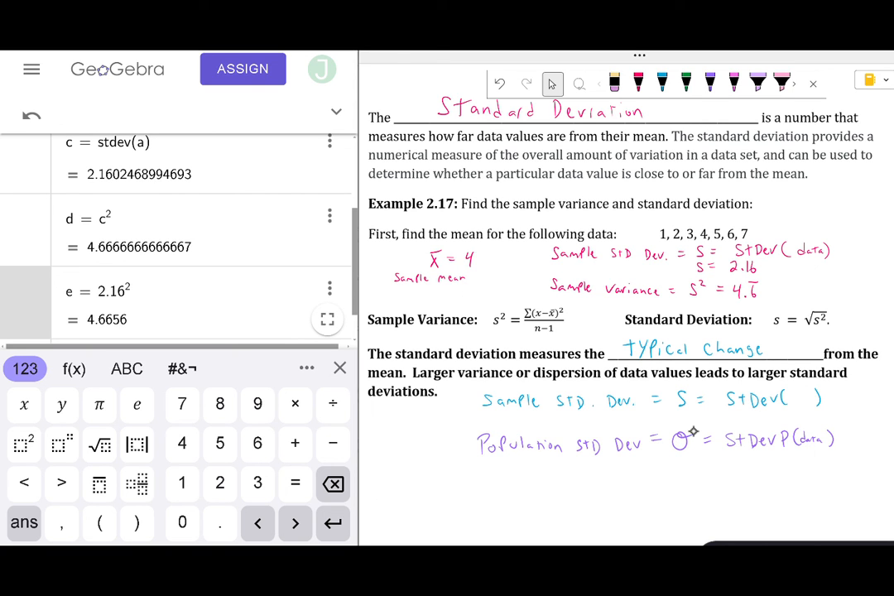
Handwrite "Pop variance = σ²" in purple ink beneath the population standard deviation line
{"action": "left_click_drag", "start_coordinate": [664, 461], "coordinate": [671, 465]}
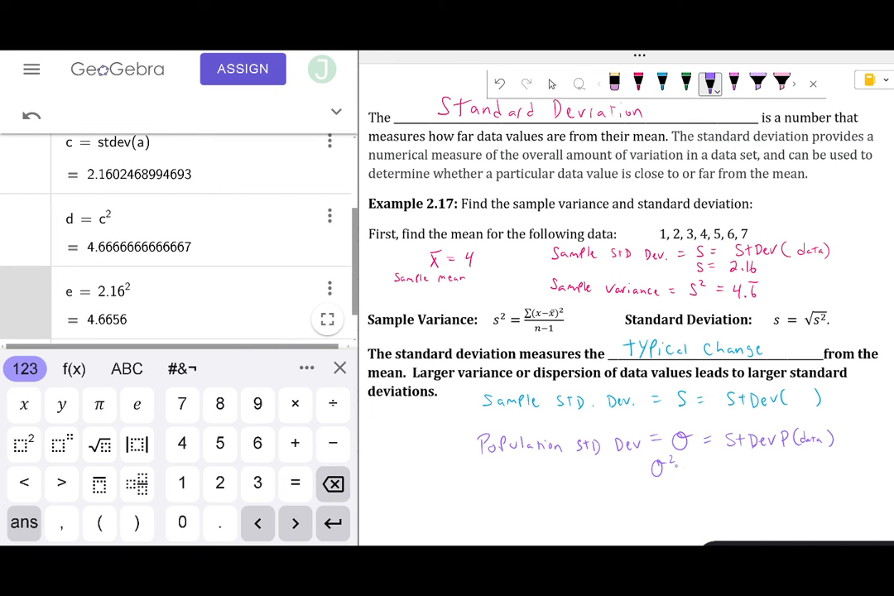
{"action": "left_click_drag", "start_coordinate": [511, 469], "coordinate": [614, 475]}
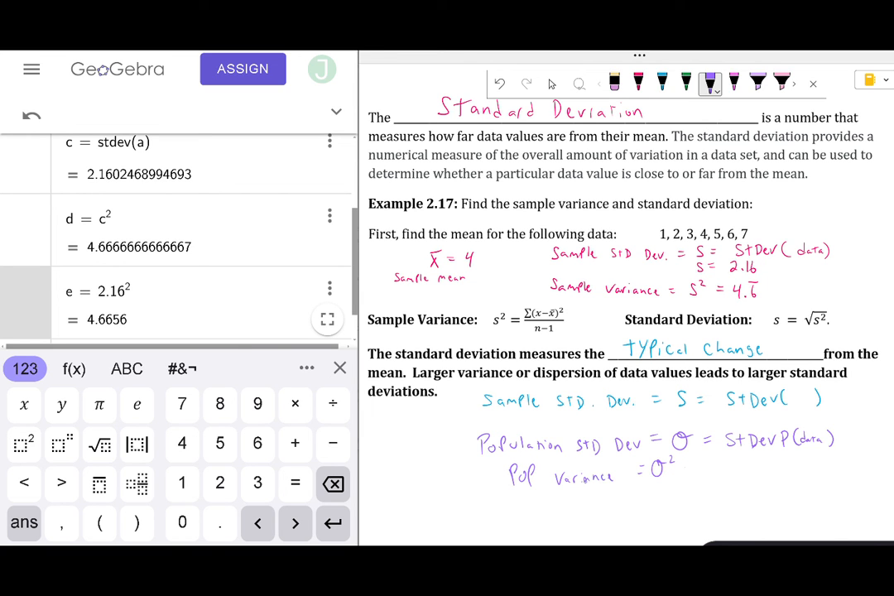